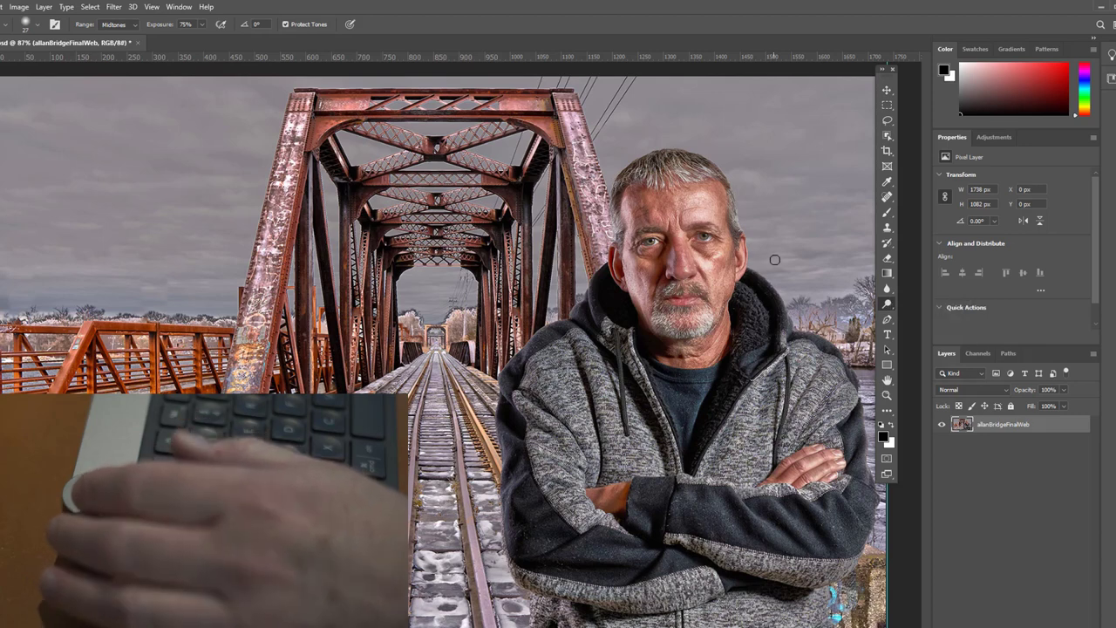
Set the Dodge tool's exposure to 20% and enlarge its brush to about 38 px
key("9")
key("3")
key("0")
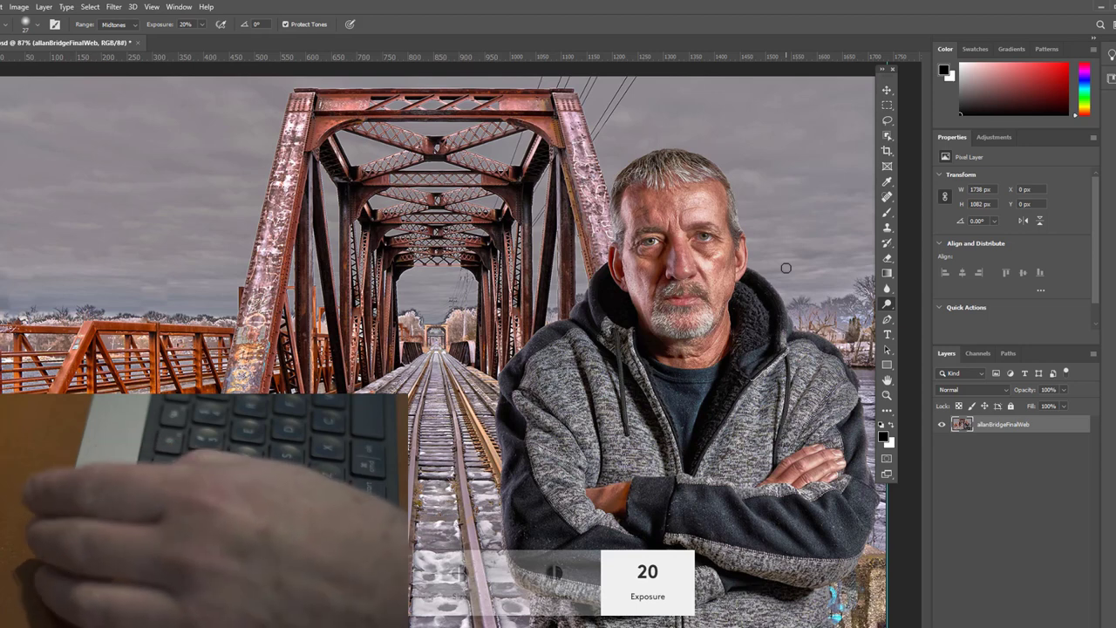
key("0")
key("1")
key("0")
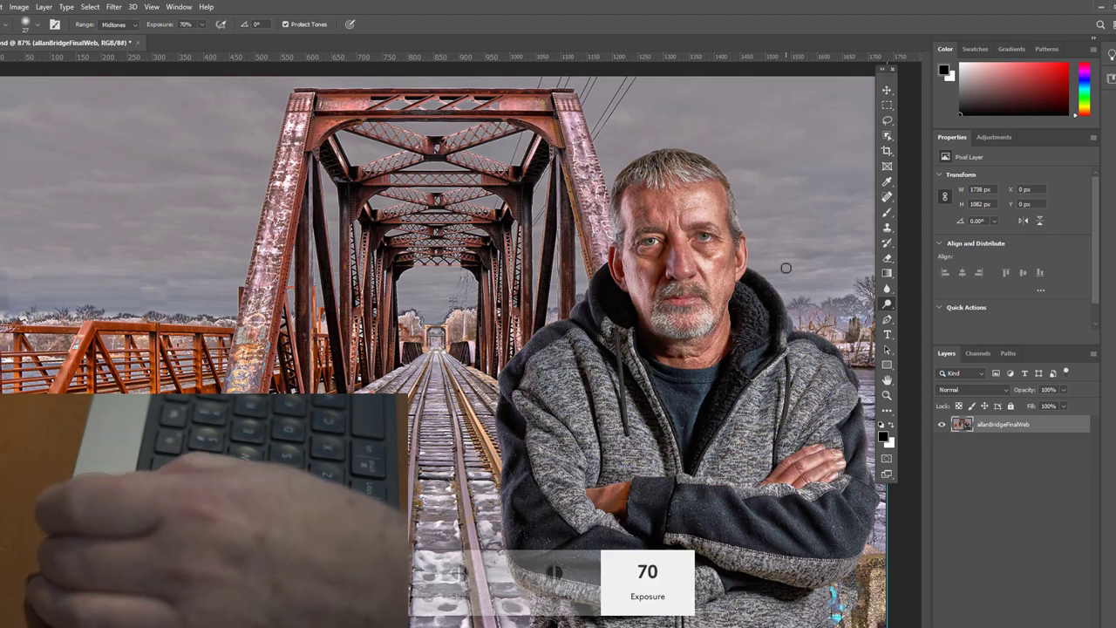
scroll(786, 268, "down", 6)
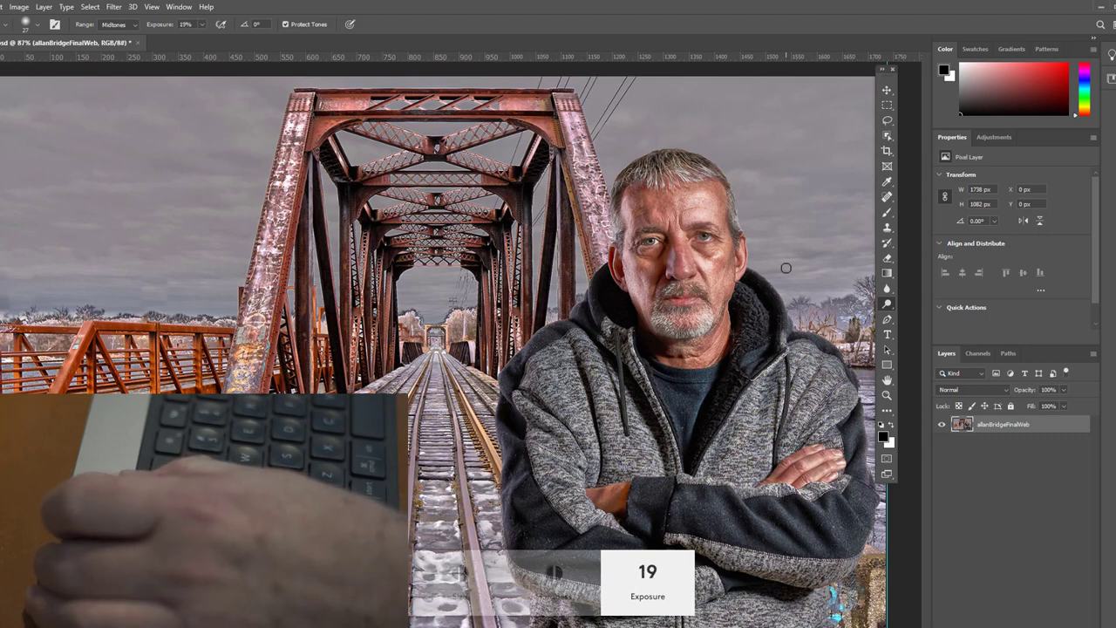
scroll(786, 268, "up", 1)
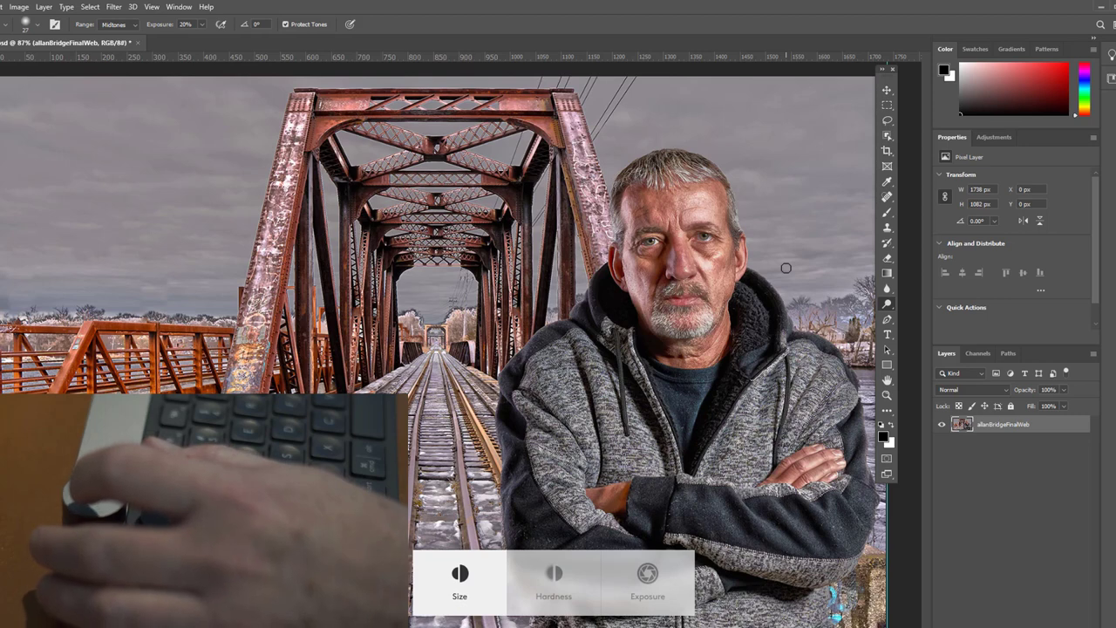
scroll(786, 268, "up", 13)
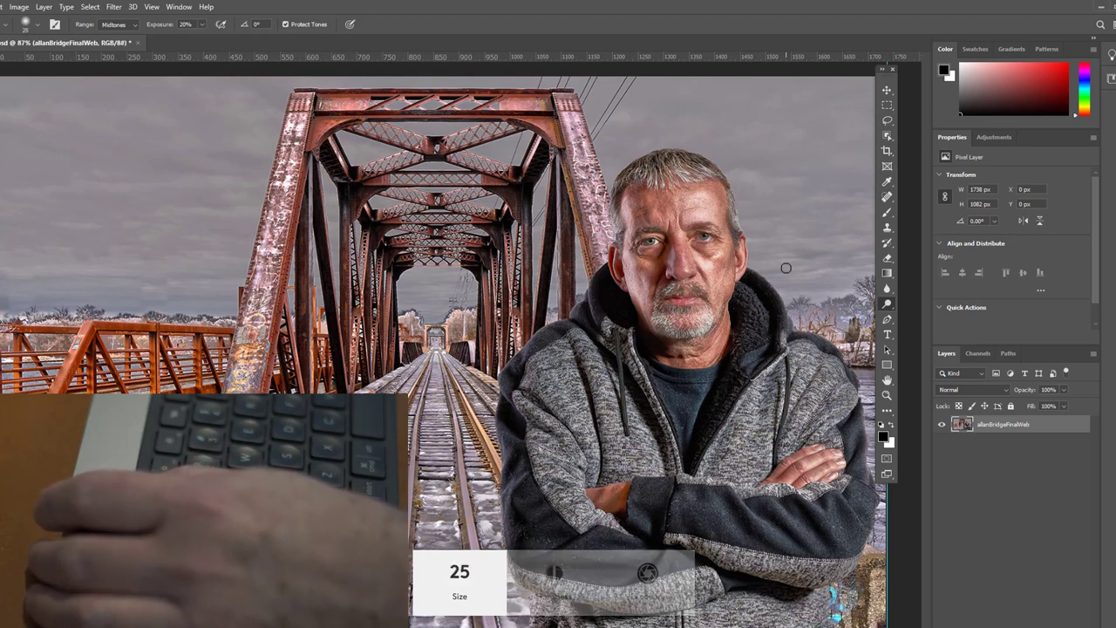
Raise the Dodge brush's hardness and lighten the man's beard and lower face
scroll(785, 268, "up", 1)
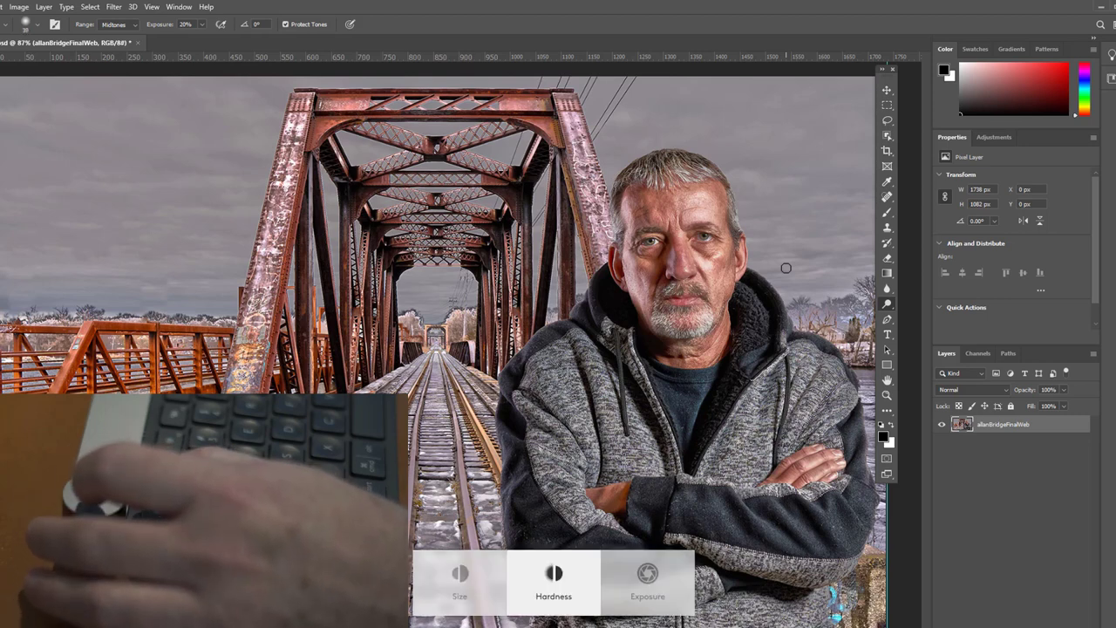
scroll(785, 267, "up", 1)
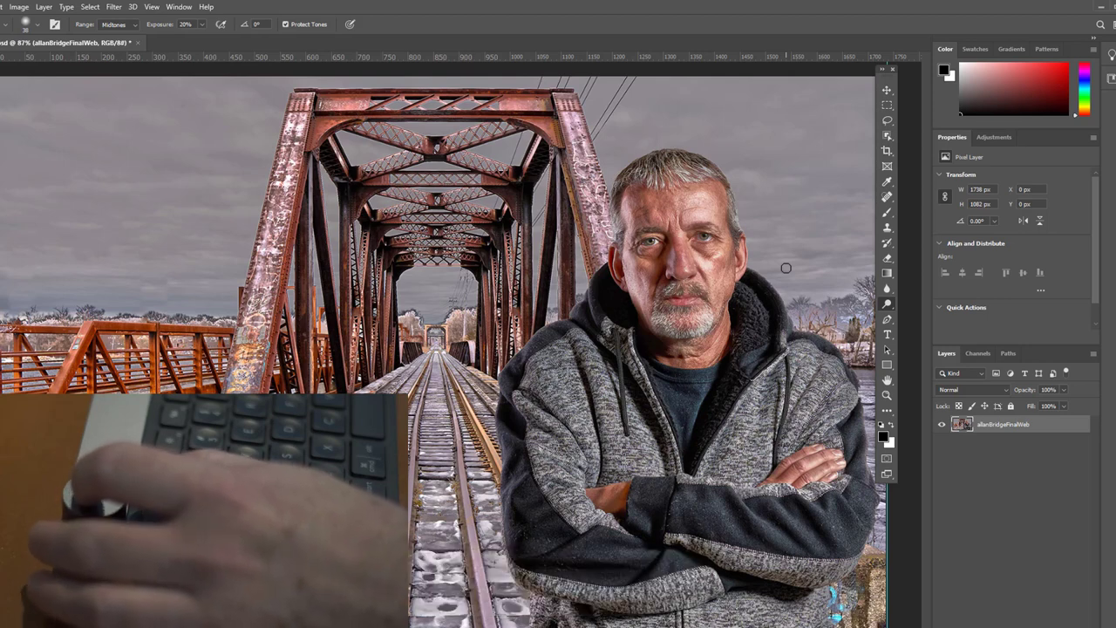
scroll(785, 268, "up", 1)
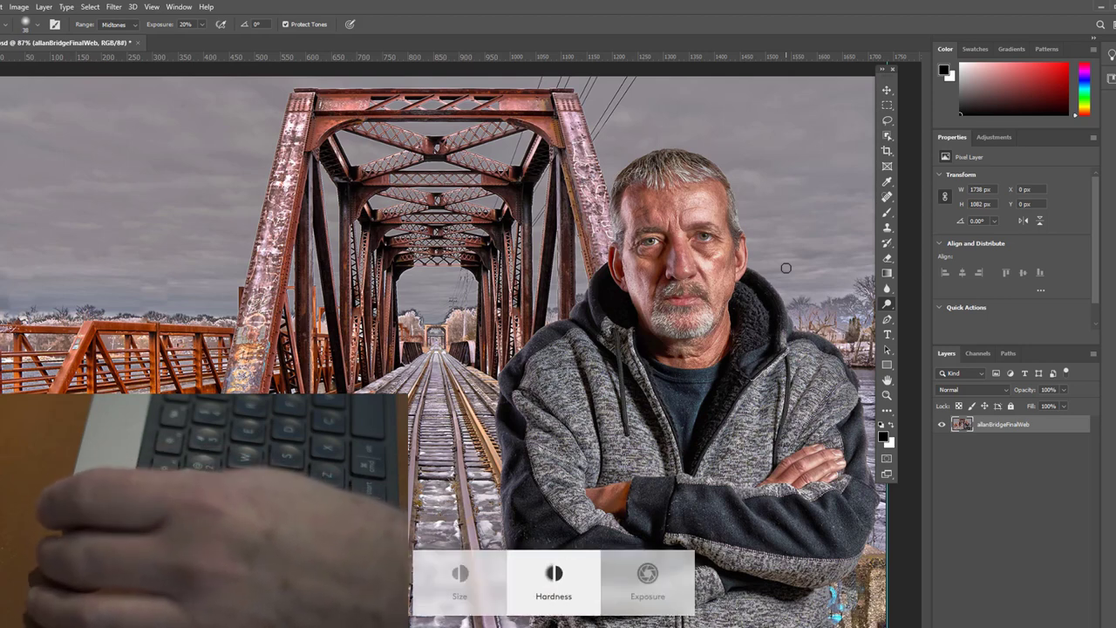
scroll(785, 268, "up", 20)
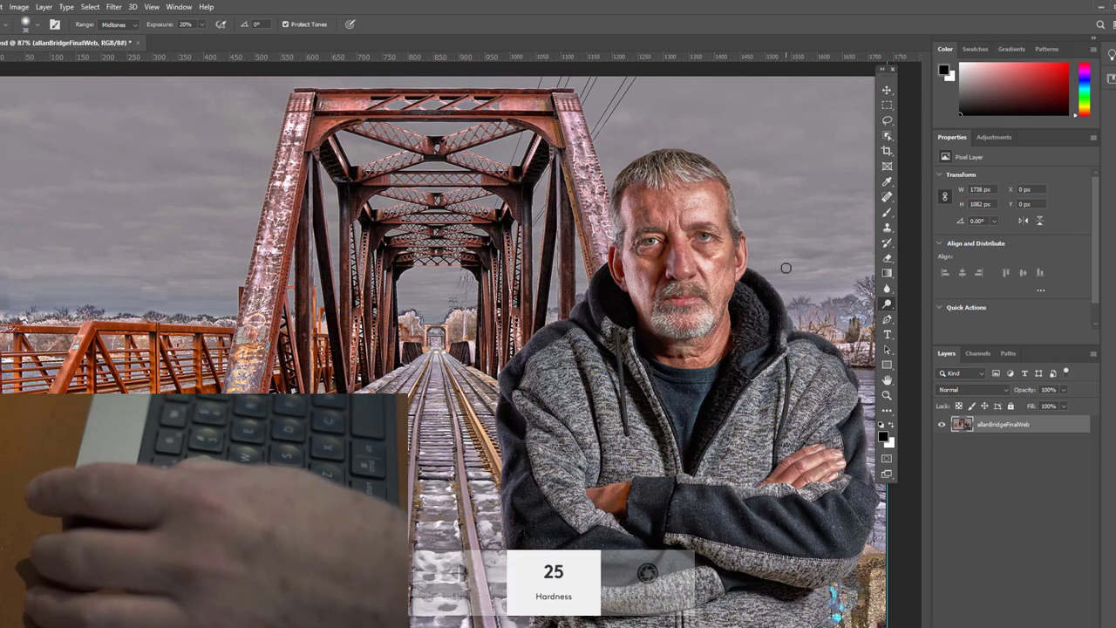
scroll(785, 268, "up", 16)
scroll(785, 267, "down", 3)
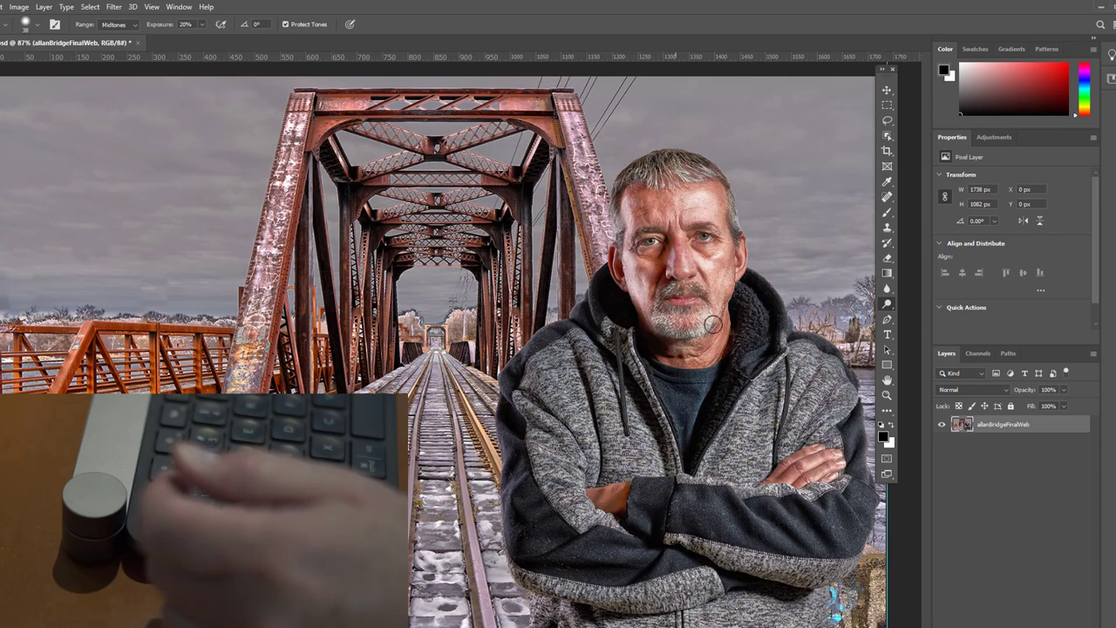
left_click_drag(713, 324, 682, 309)
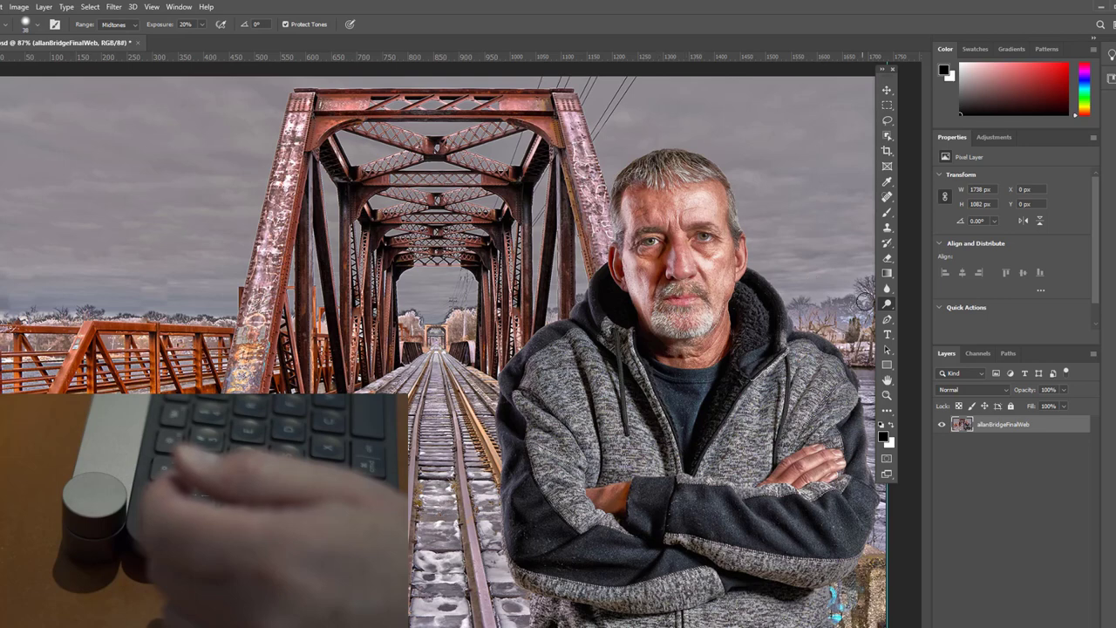
Switch to the Burn tool and set its brush size to about 151 px
left_click(890, 309)
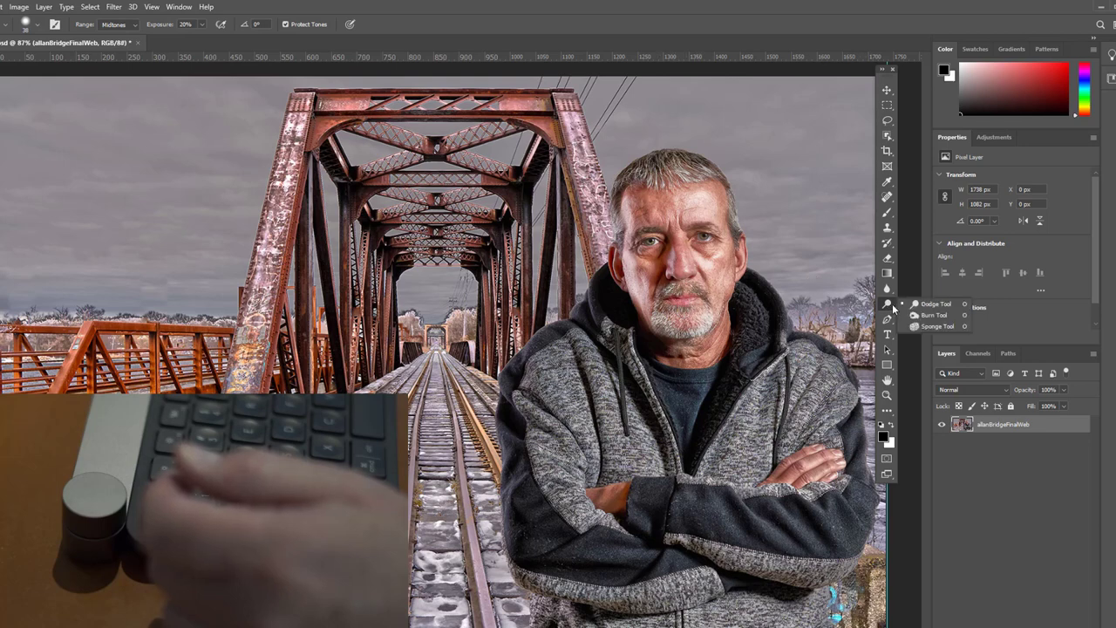
left_click(932, 316)
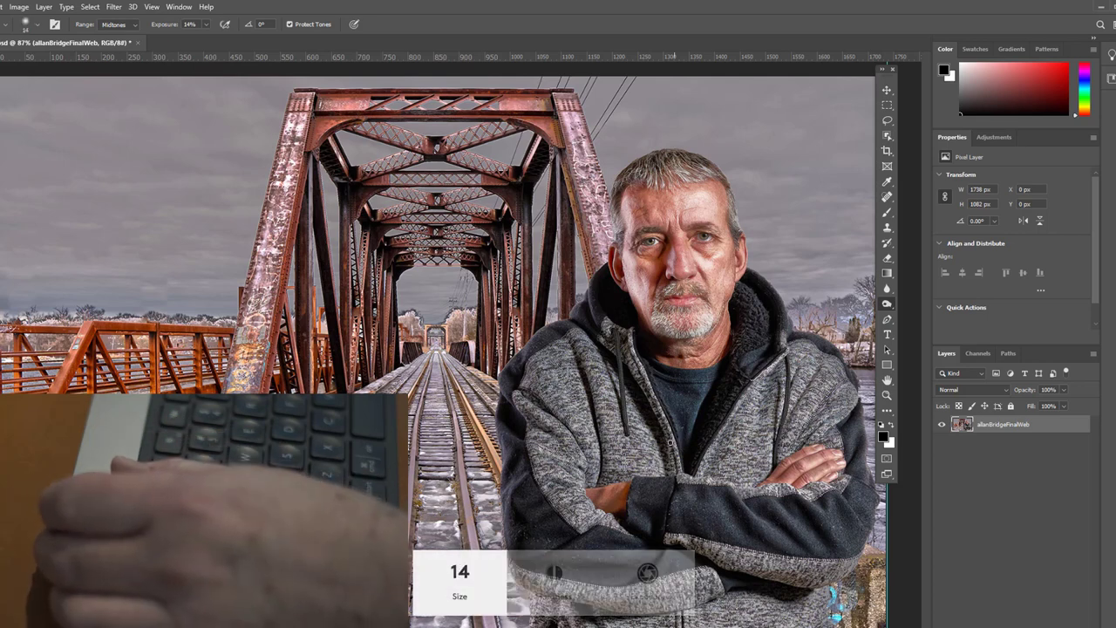
key("]")
key("]")
key("]")
key("]")
key("]")
key("]")
key("]")
key("]")
key("]")
key("]")
key("]")
key("]")
key("]")
key("]")
key("]")
key("]")
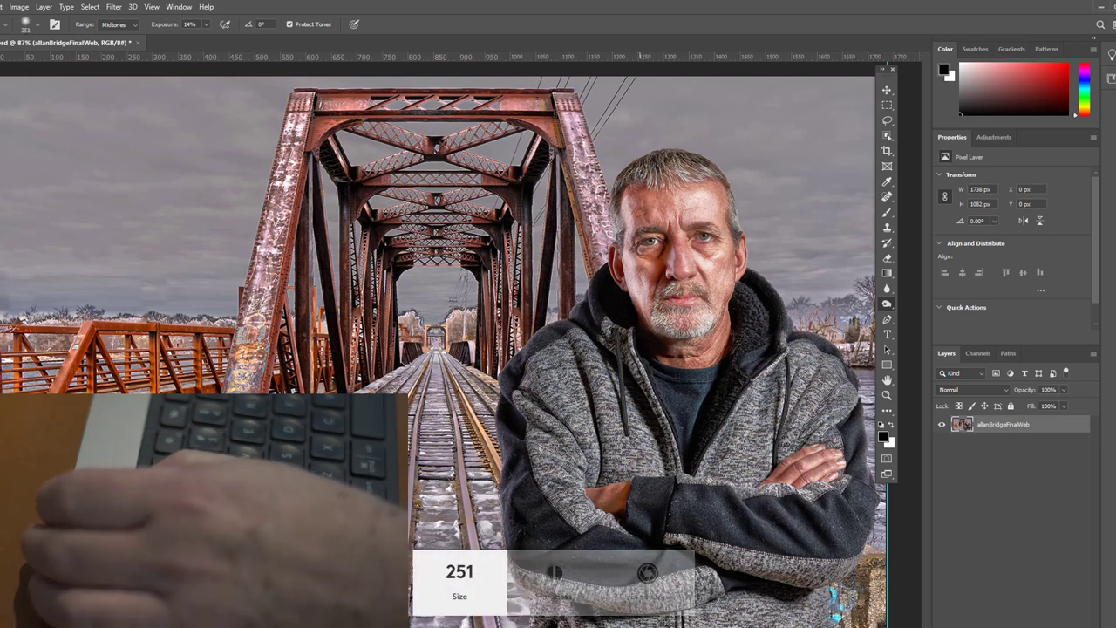
key("[")
key("[")
key("[")
key("[")
key("[")
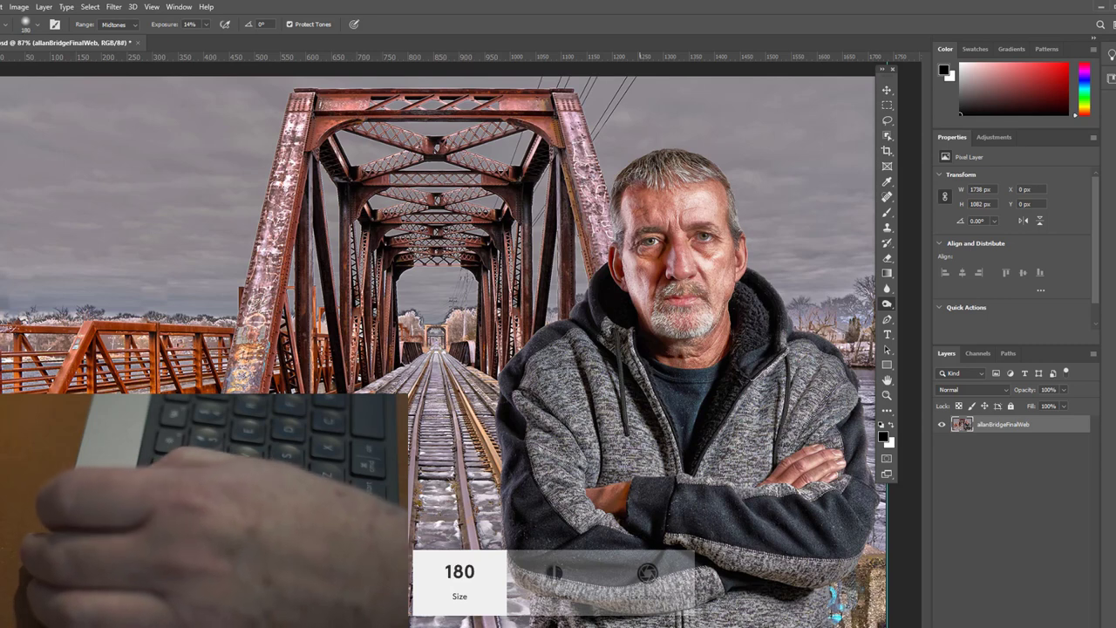
key("]")
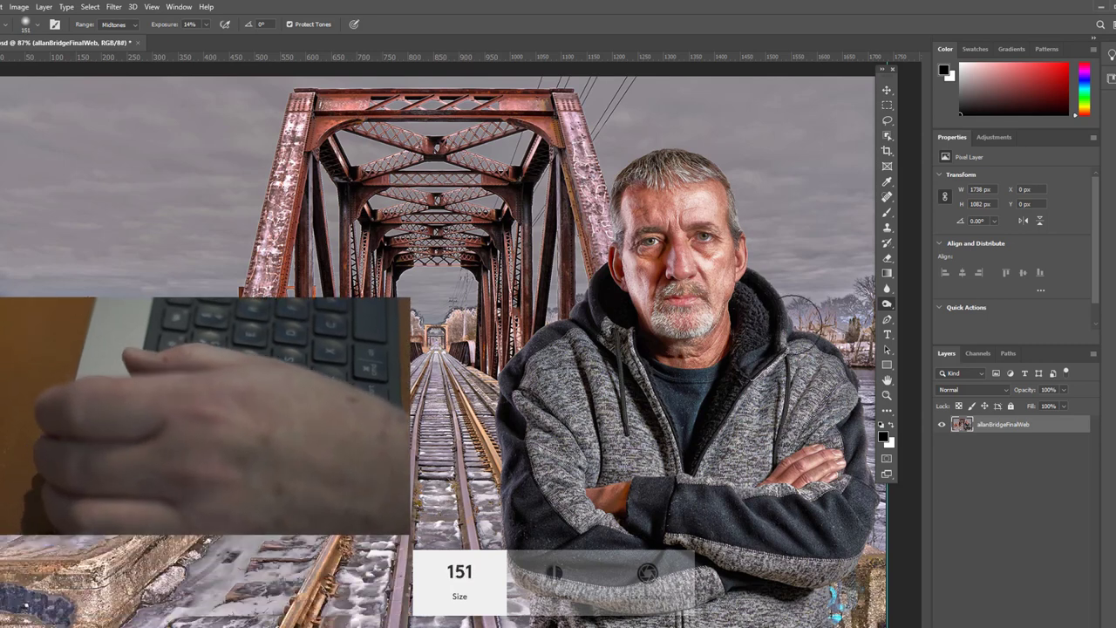
Switch to the Brush tool and enlarge its brush to about 176 px
left_click(886, 212)
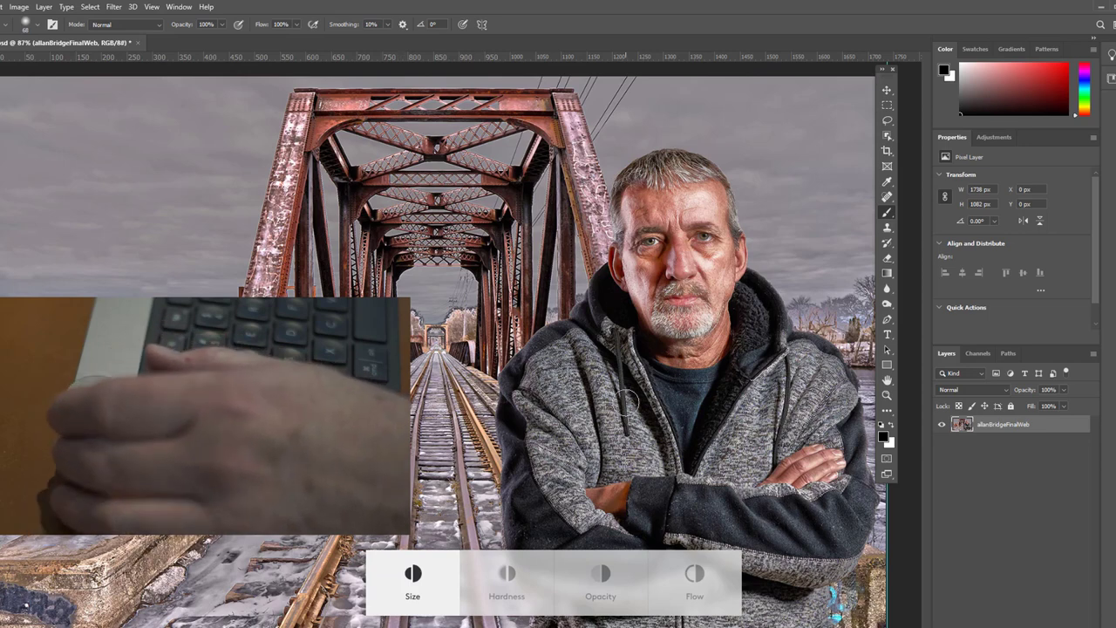
key("bracketright")
key("bracketright")
key("bracketright")
key("bracketright")
key("bracketleft")
key("bracketleft")
key("bracketleft")
key("bracketleft")
key("bracketleft")
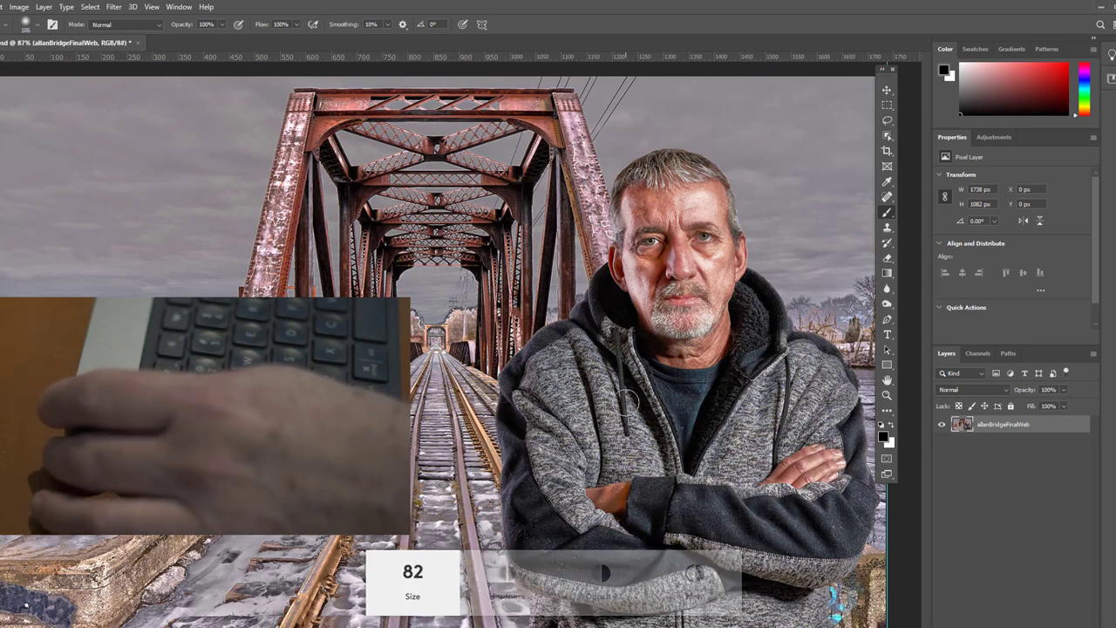
key("bracketright")
key("bracketright")
key("bracketright")
key("bracketright")
key("bracketright")
key("bracketright")
key("bracketright")
key("bracketright")
key("bracketright")
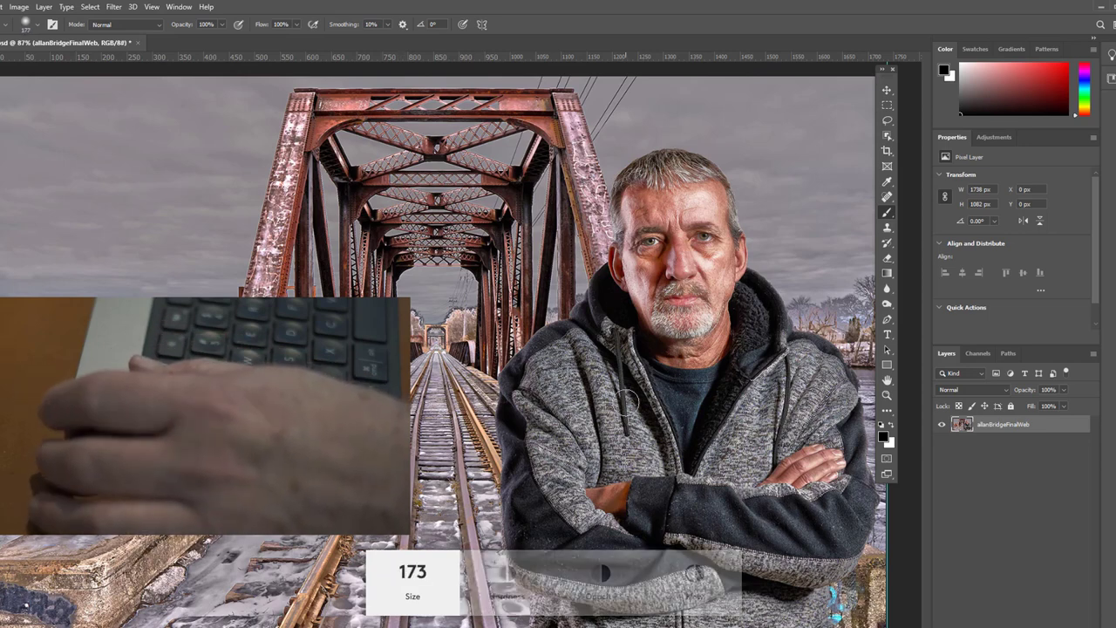
Set the foreground colour to magenta (ea04f8) and add a new empty layer above the photo
left_click(883, 438)
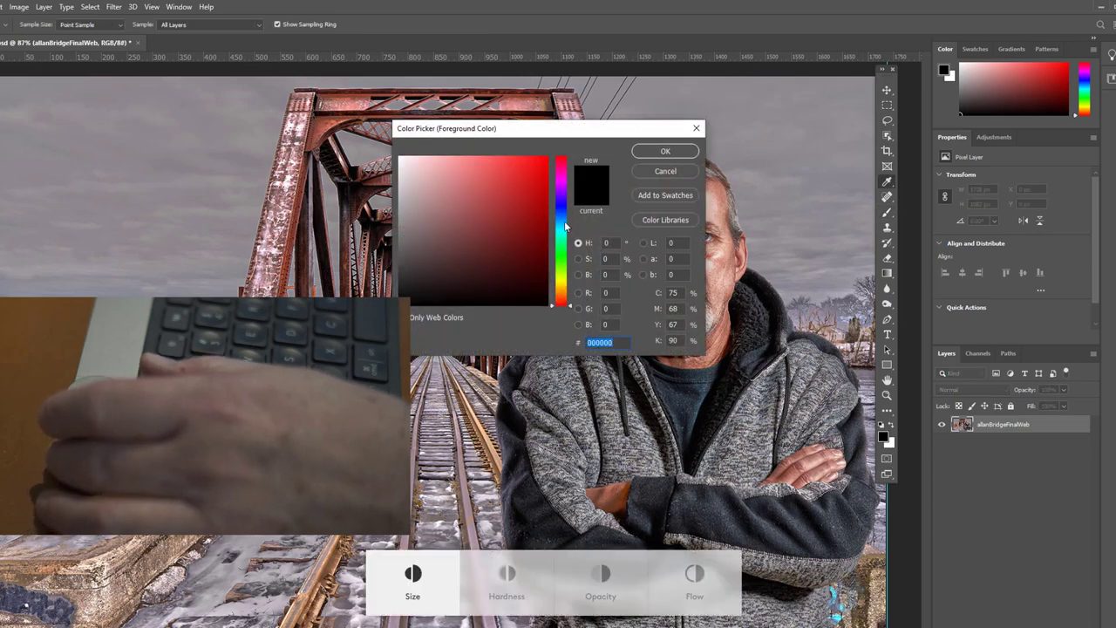
left_click(562, 183)
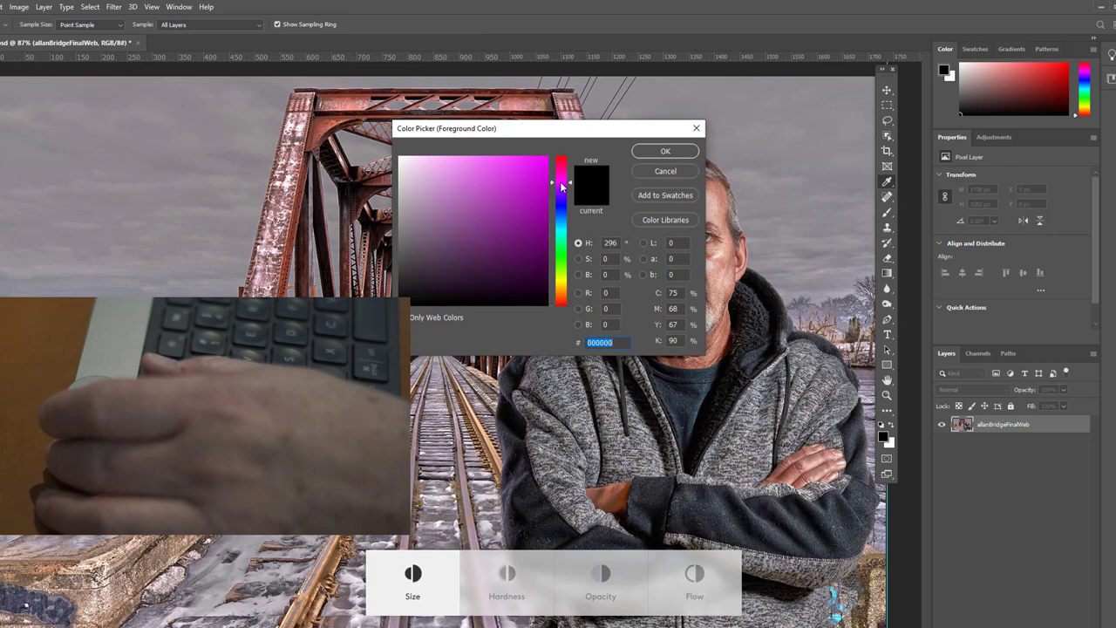
left_click(545, 165)
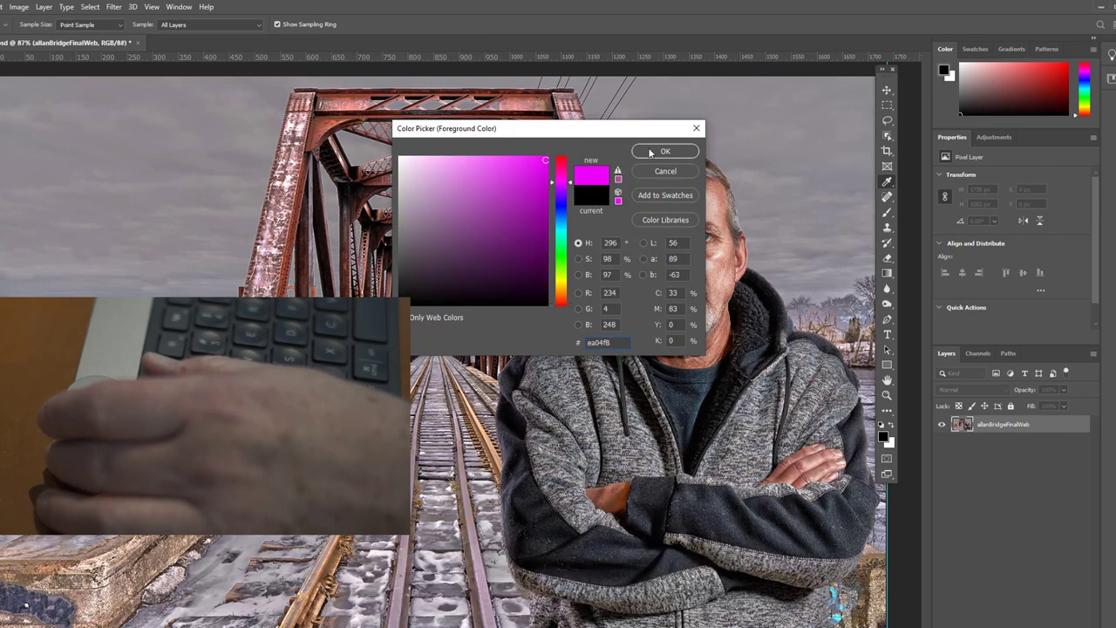
left_click(666, 151)
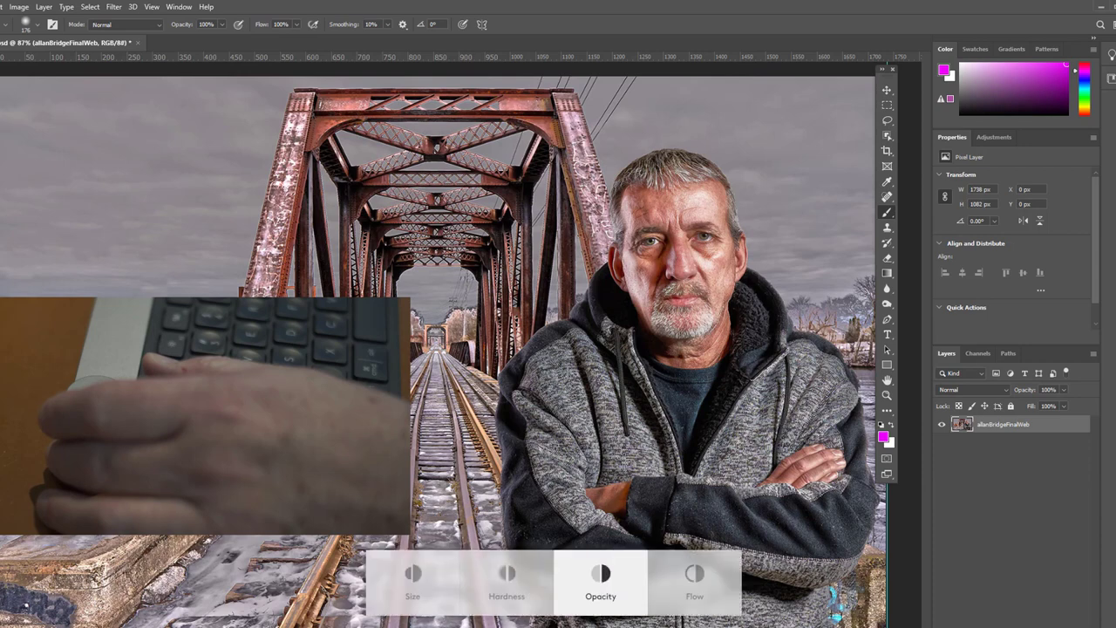
left_click(1066, 626)
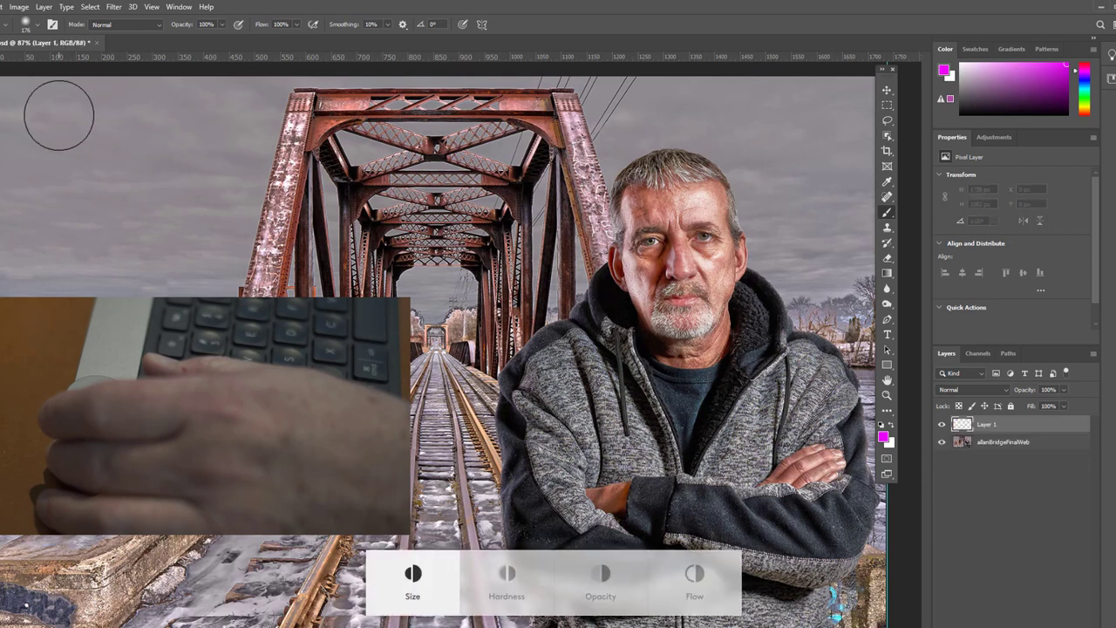
Paint the sky left of the bridge magenta on the new layer and lower the layer's opacity to 12%
mouse_move(26, 102)
left_mouse_down()
mouse_move(211, 105)
mouse_move(261, 122)
mouse_move(212, 163)
mouse_move(1, 200)
mouse_move(236, 235)
mouse_move(44, 262)
mouse_move(249, 283)
left_mouse_up()
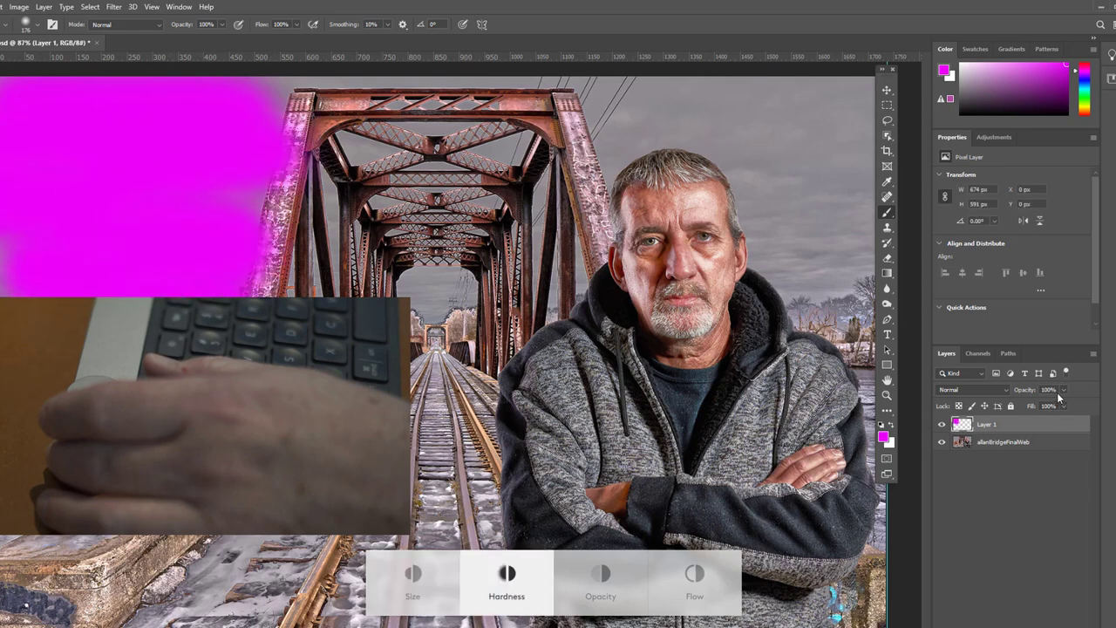
left_click_drag(1021, 406, 1016, 406)
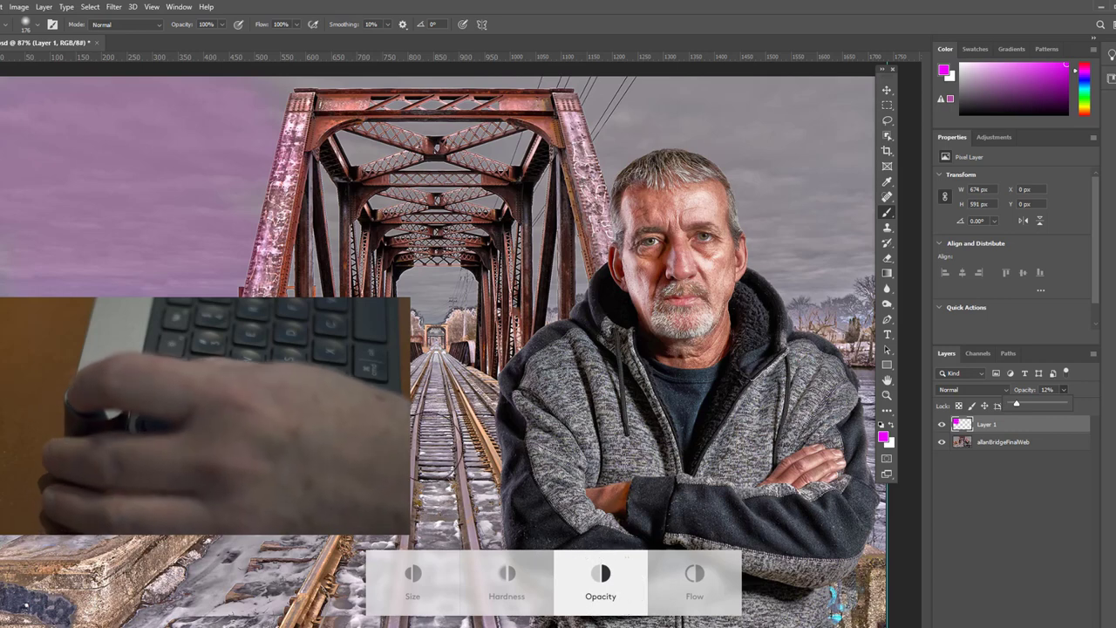
Show the document history and revert to the New Layer state, removing the opacity change and the brush stroke
left_click(179, 8)
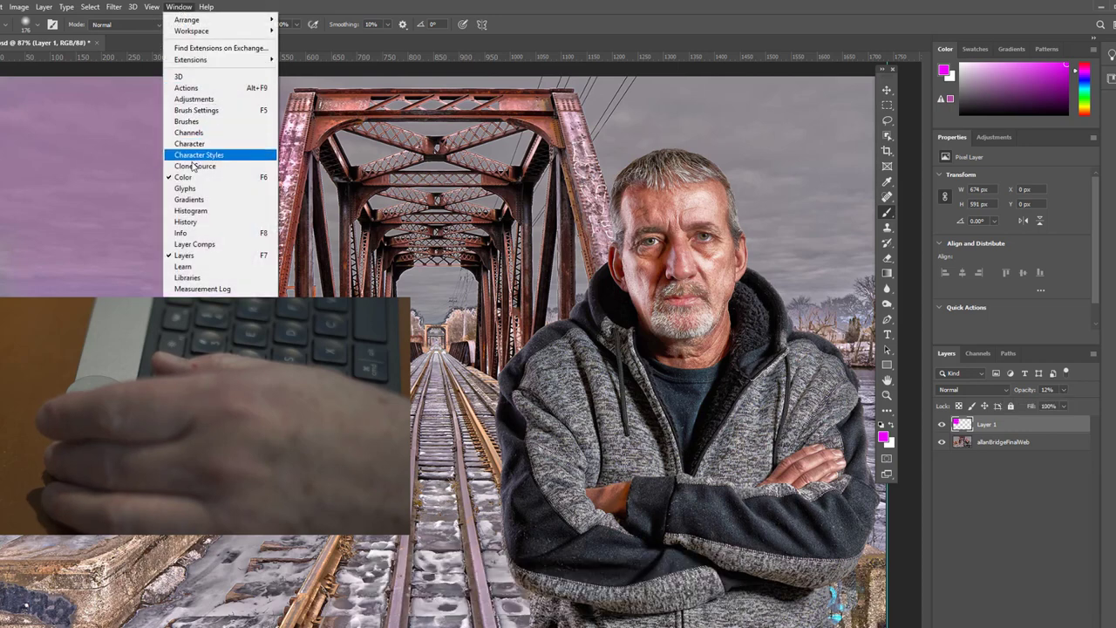
left_click(192, 222)
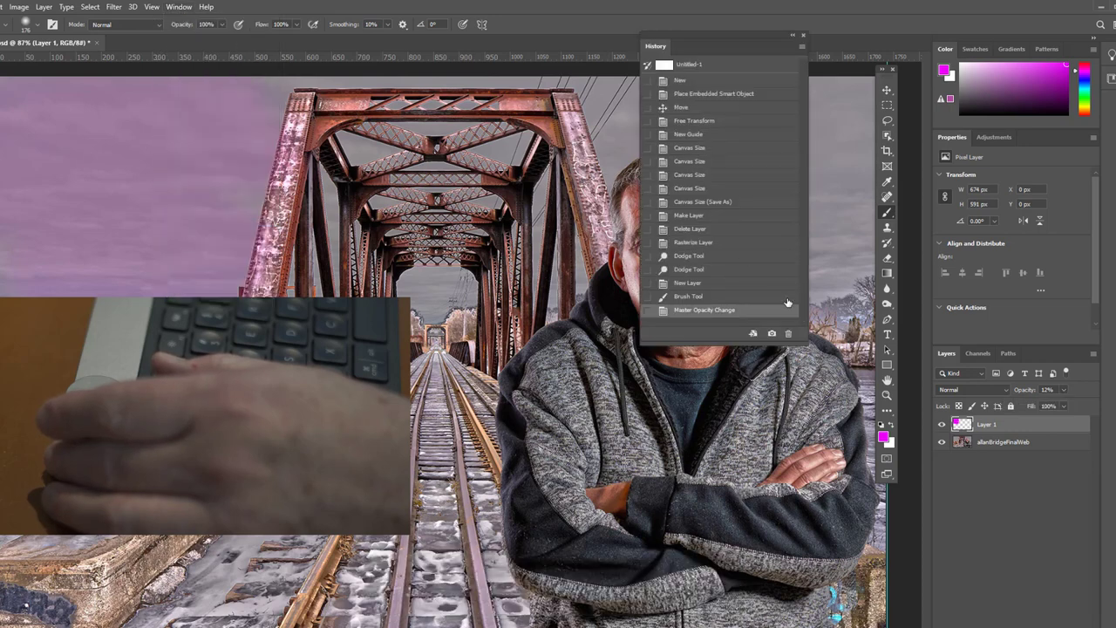
left_click(706, 297)
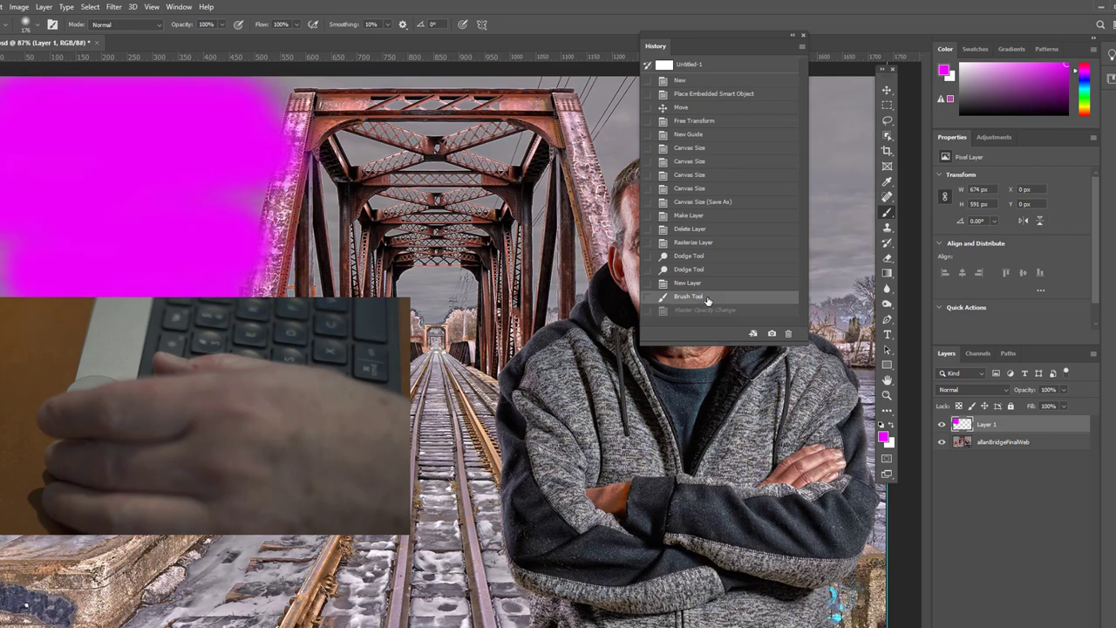
left_click(710, 284)
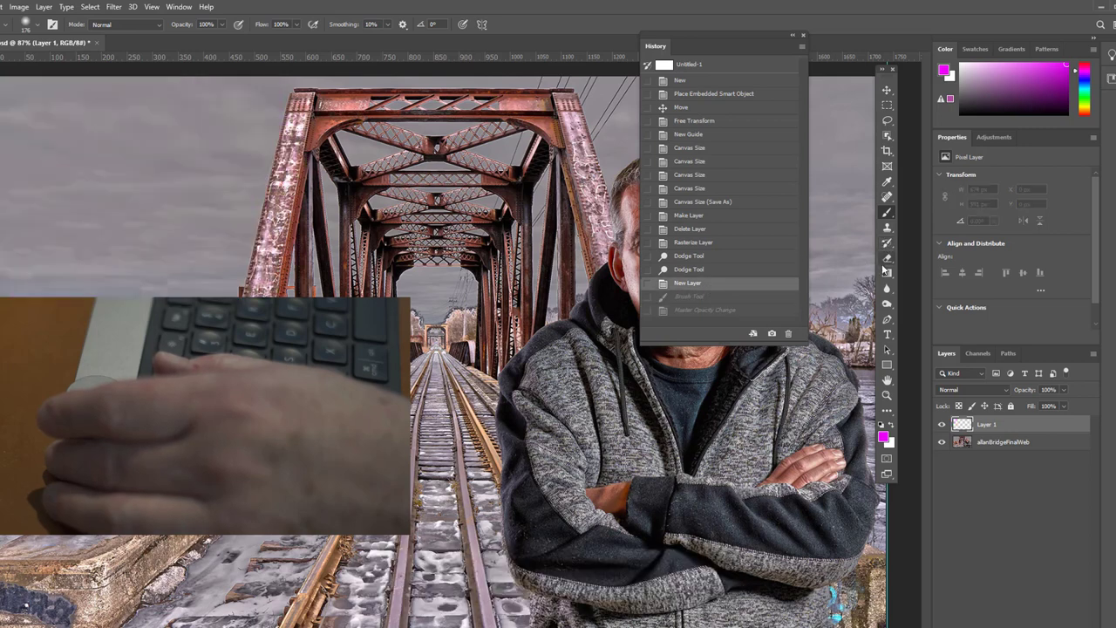
Set the brush opacity to 10% and paint a light magenta tint over the upper sky left of the bridge
left_click(887, 214)
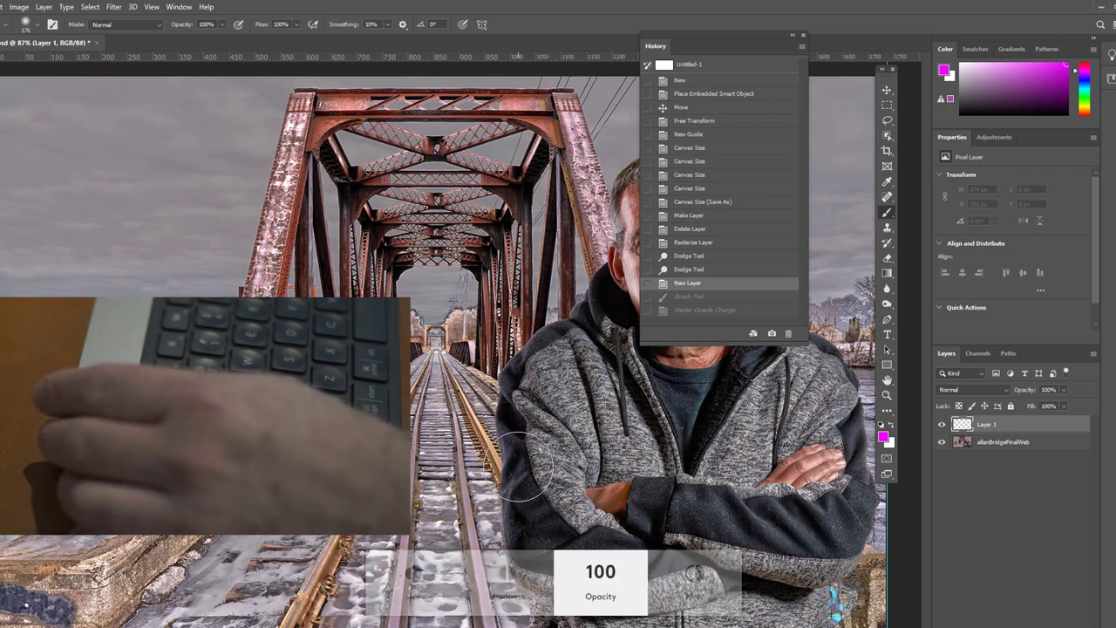
key("1")
key("9")
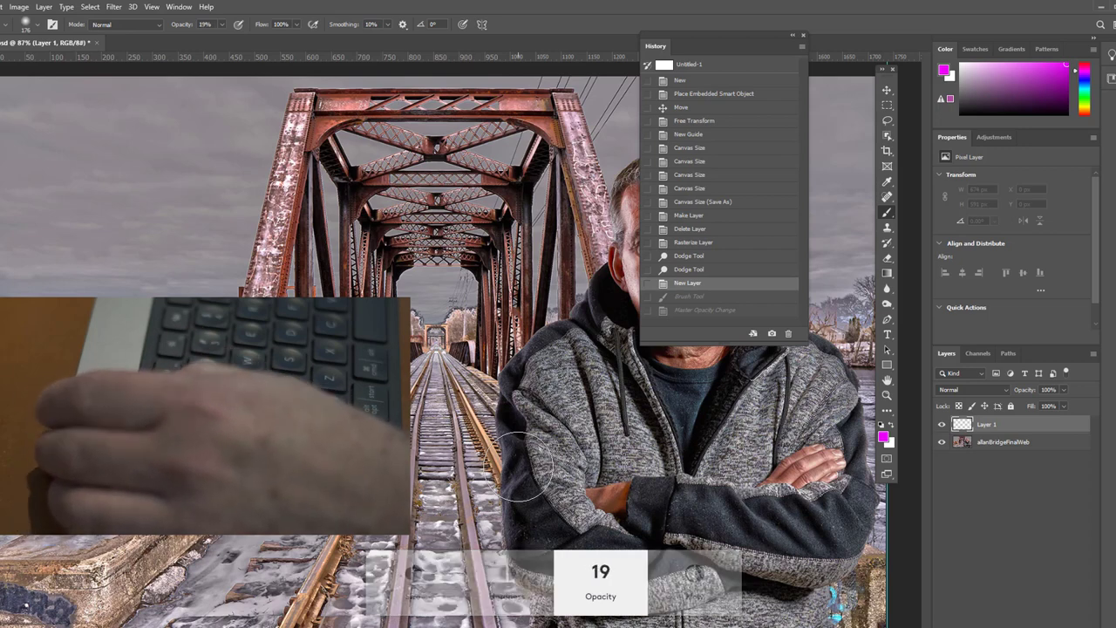
key("0")
key("1")
key("1")
key("6")
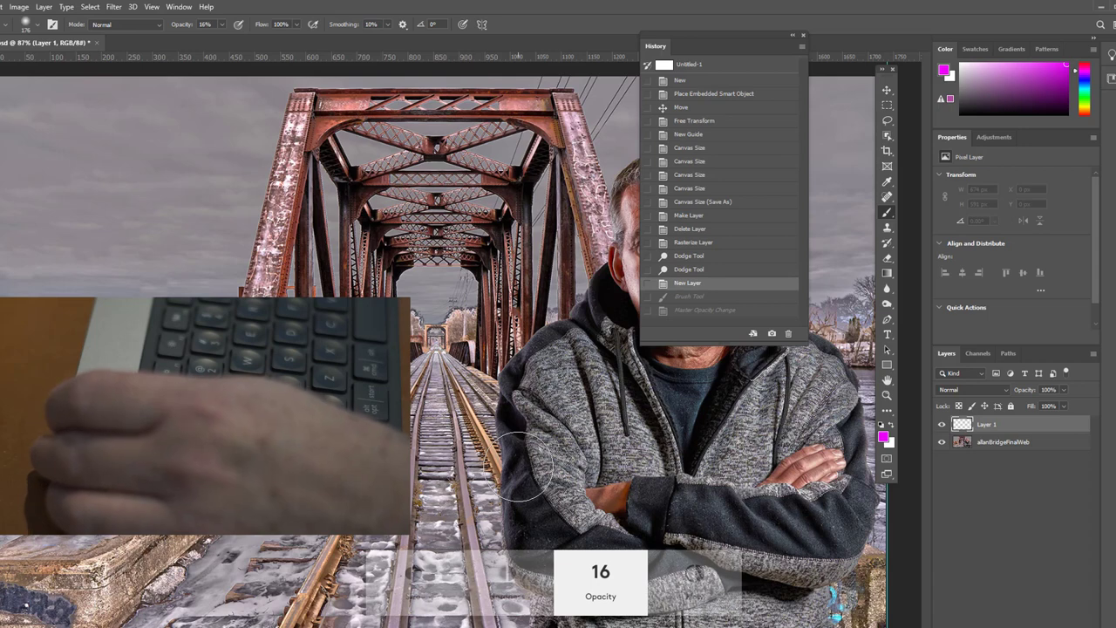
key("1")
key("2")
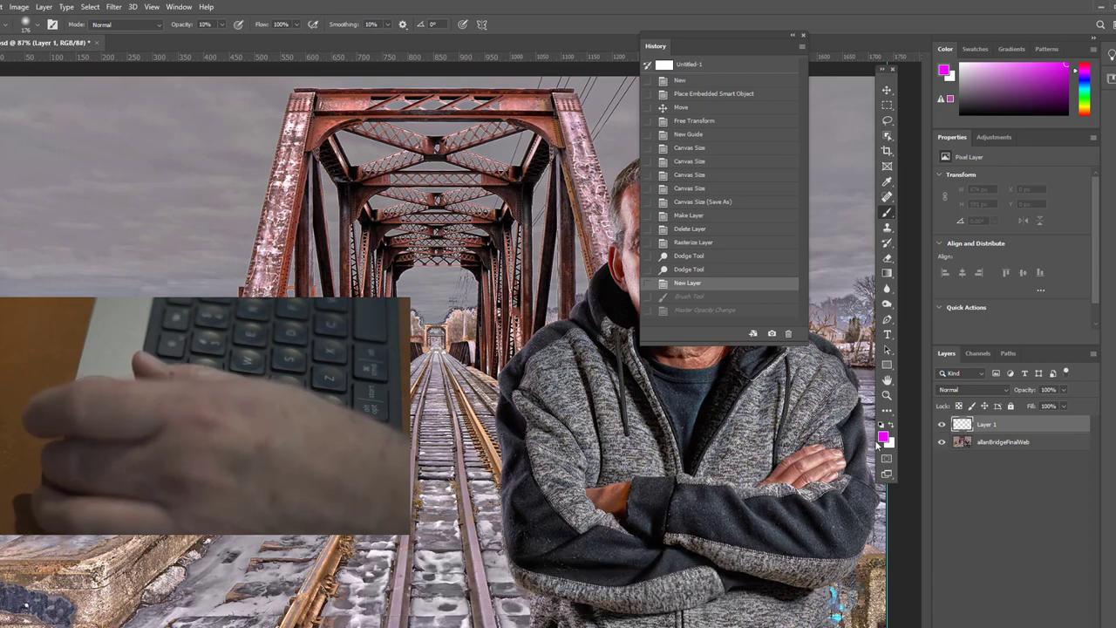
mouse_move(35, 89)
left_mouse_down()
mouse_move(30, 110)
mouse_move(179, 110)
mouse_move(3, 126)
mouse_move(209, 158)
mouse_move(227, 125)
left_mouse_up()
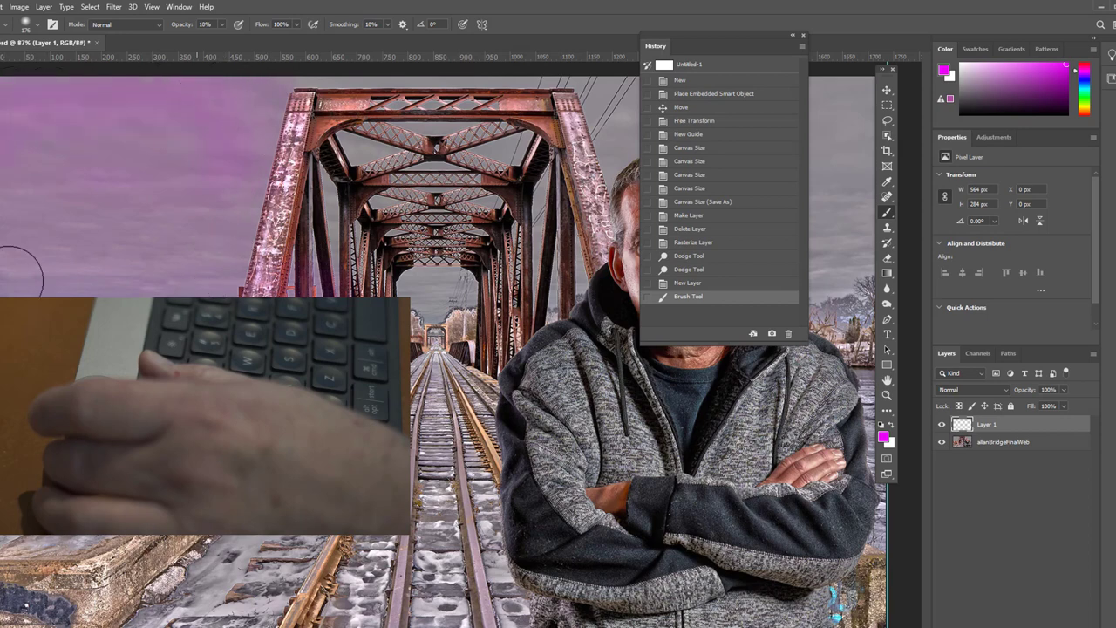
Extend the magenta tint across the sky on both sides of the bridge, moving the History panel off the man's face
left_click_drag(107, 169, 131, 214)
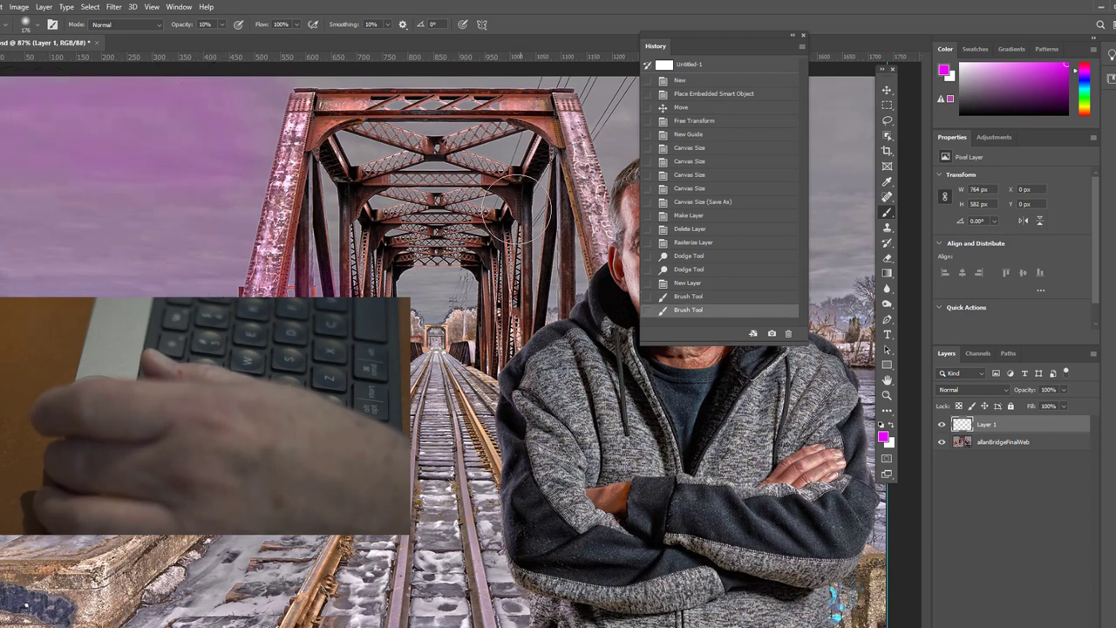
left_click_drag(720, 38, 971, 21)
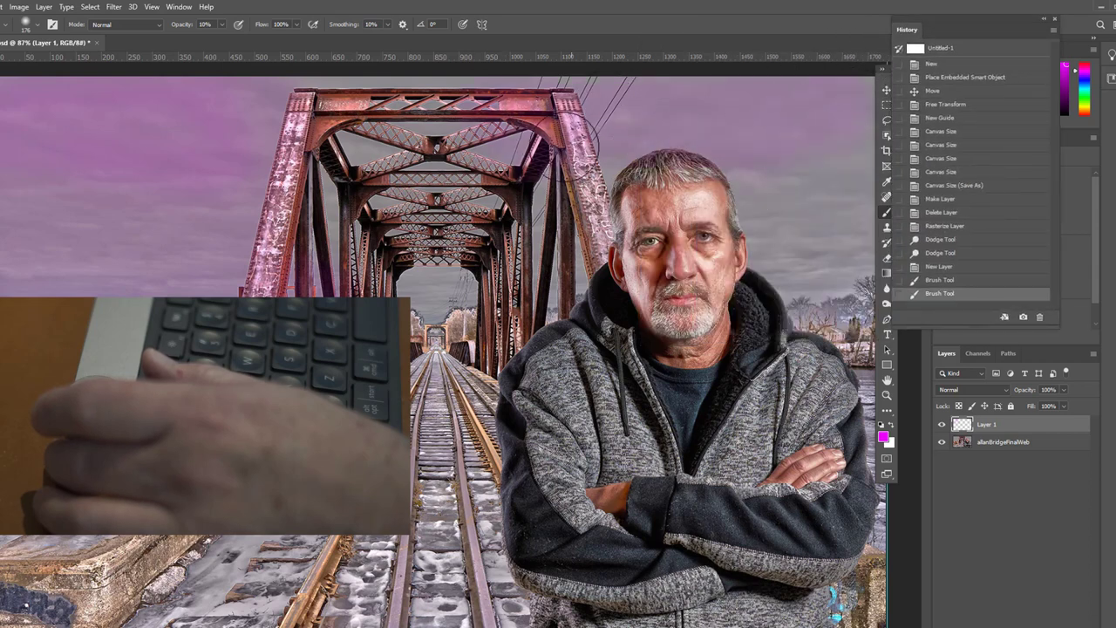
mouse_move(851, 212)
left_mouse_down()
mouse_move(818, 226)
mouse_move(824, 266)
mouse_move(852, 279)
mouse_move(793, 267)
mouse_move(793, 286)
mouse_move(824, 306)
left_mouse_up()
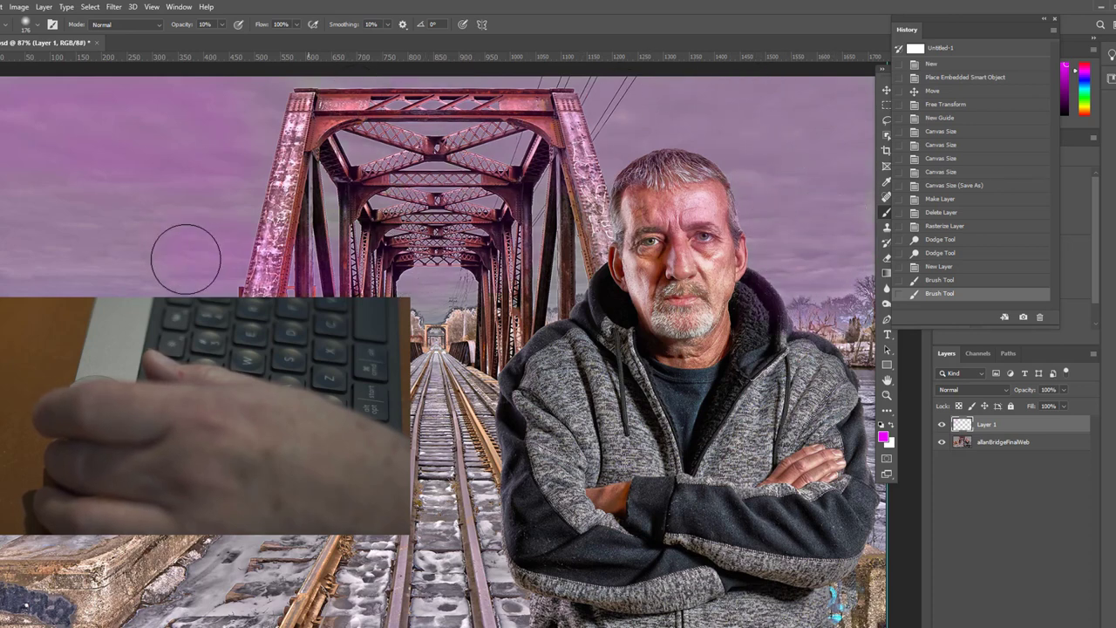
left_click(185, 259)
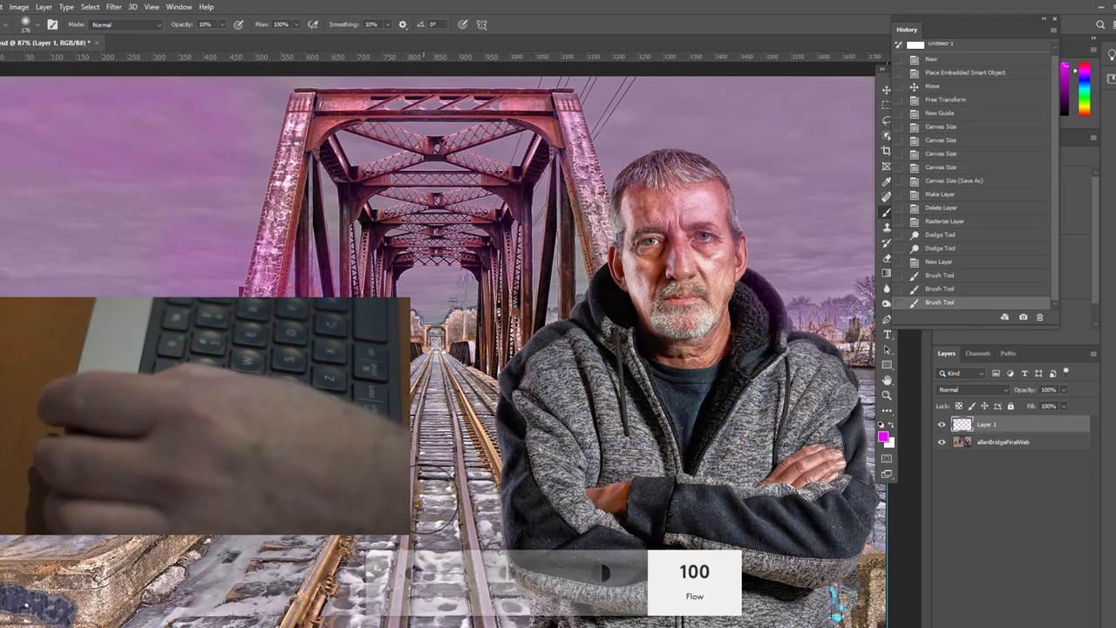
Lower the brush flow to 1%, then raise it to 16%
scroll(424, 498, "down", 20)
scroll(423, 498, "down", 20)
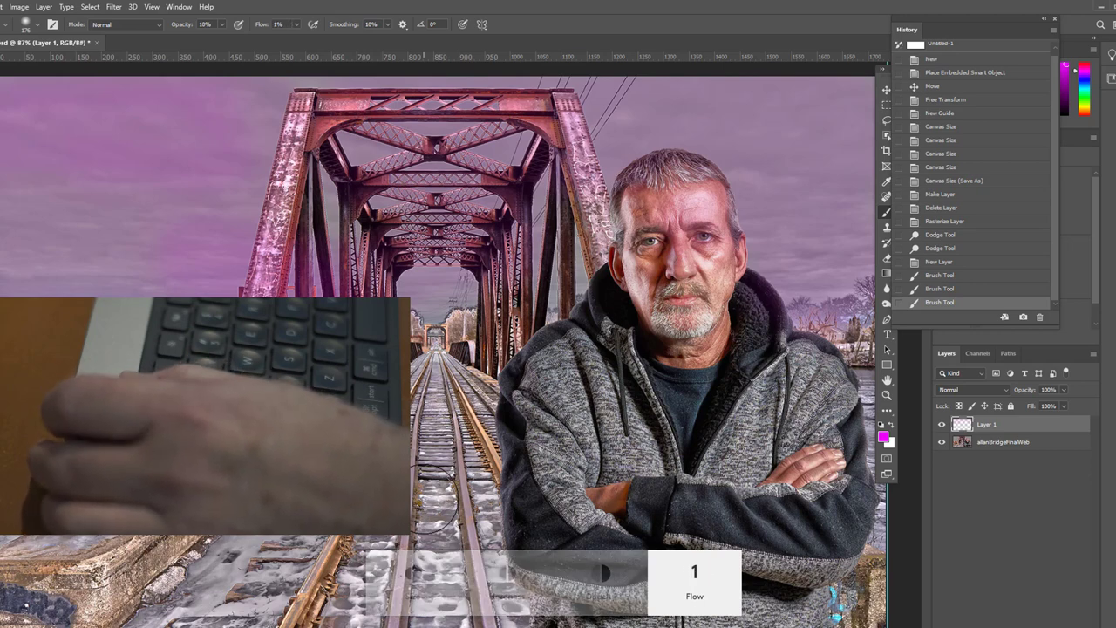
scroll(423, 498, "up", 15)
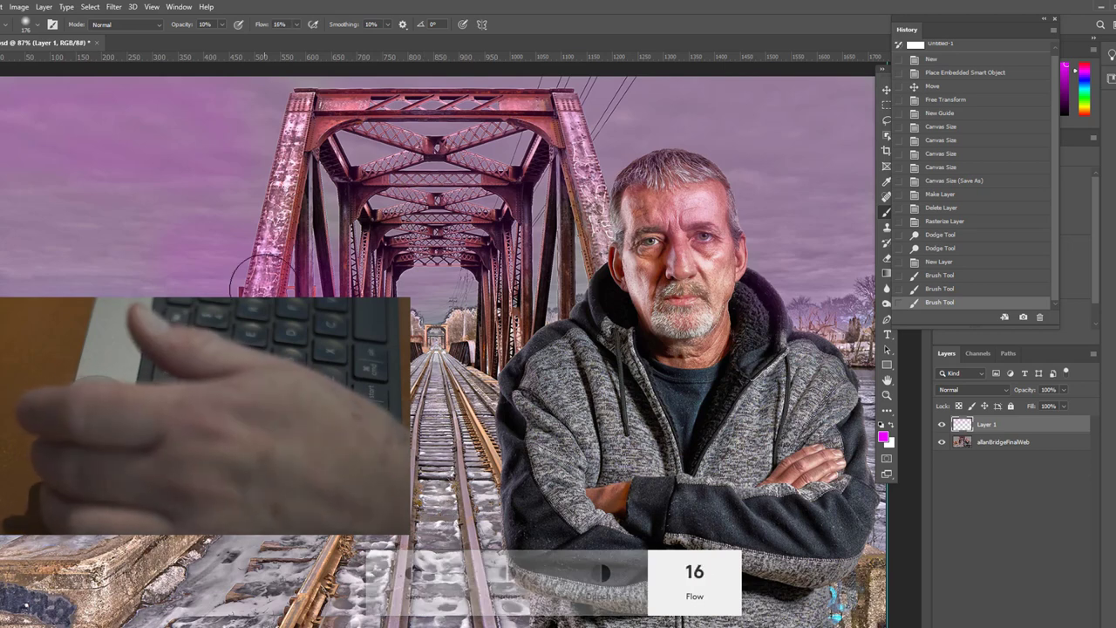
Revert the document to the New Layer history state and dab magenta onto the sky beside the man's head, away from the bridge
left_click(948, 263)
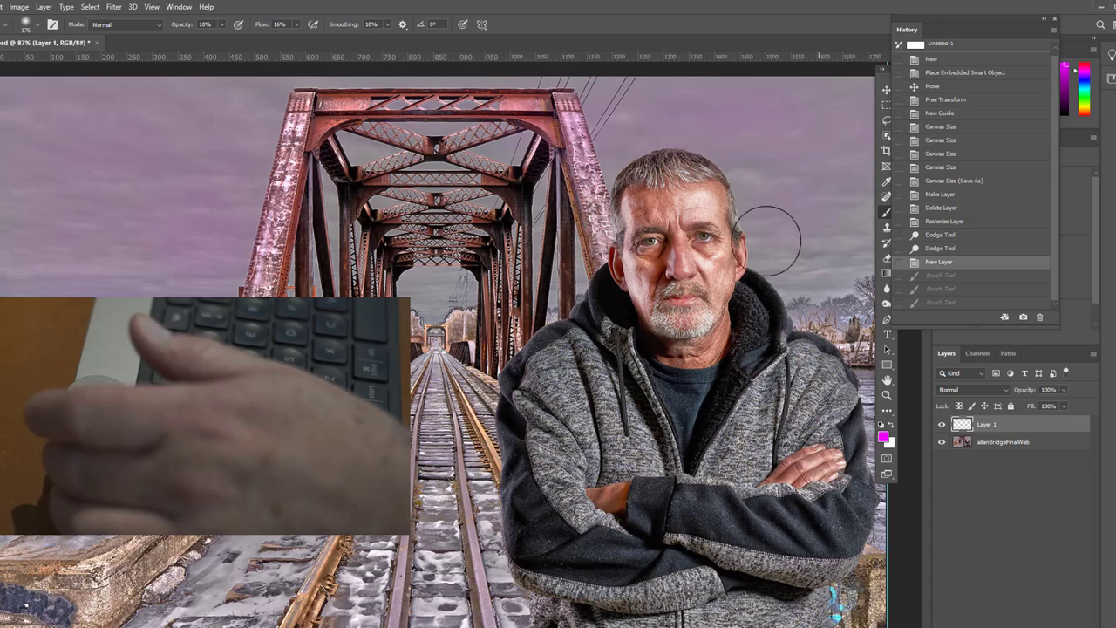
left_click(828, 261)
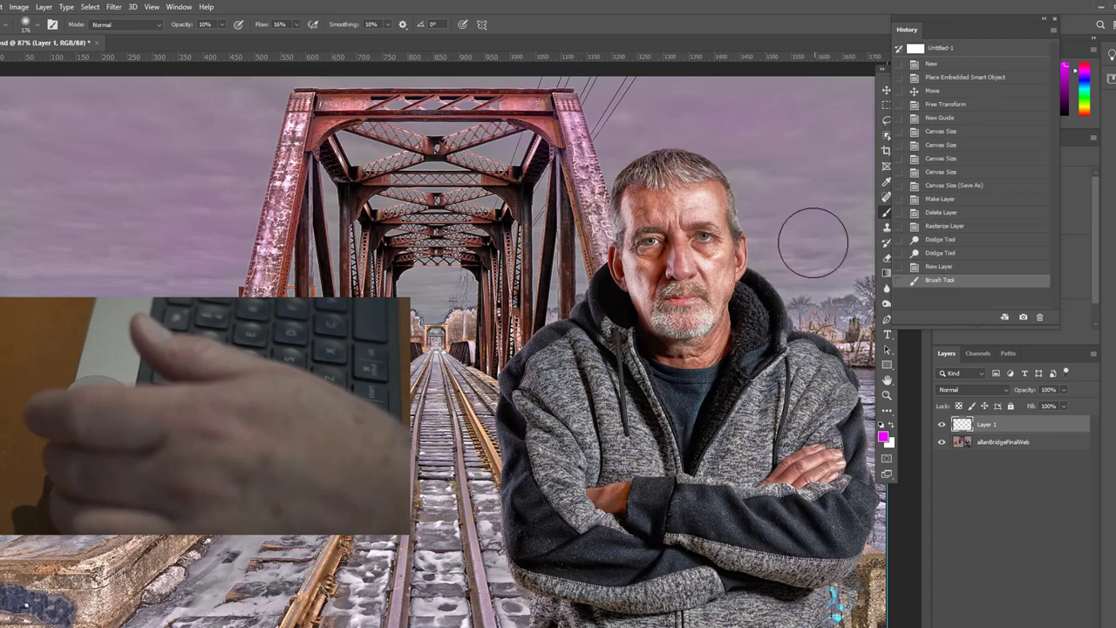